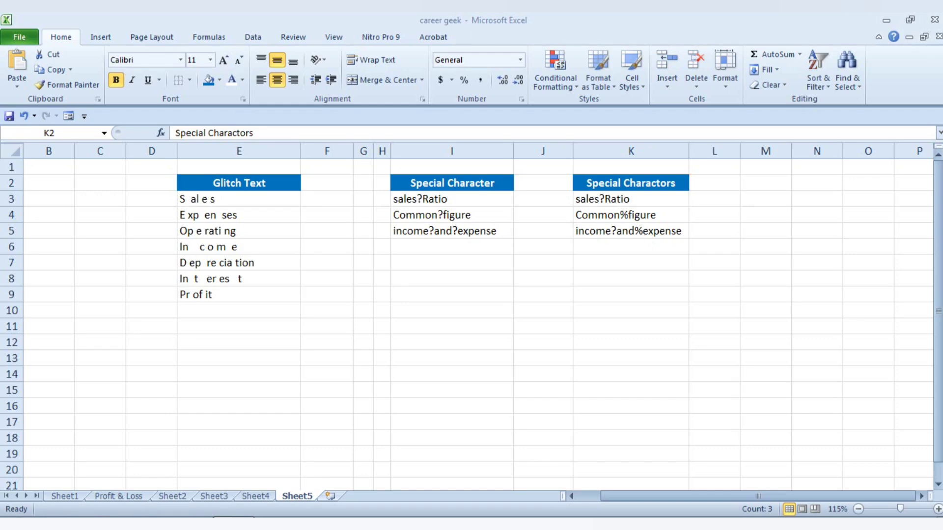
# - Examine the spaced-out Glitch Text entries in E3:E9 and the special-character entries in I3:I5 and K3:K5
pyautogui.moveTo(204, 198); pyautogui.dragTo(204, 294)
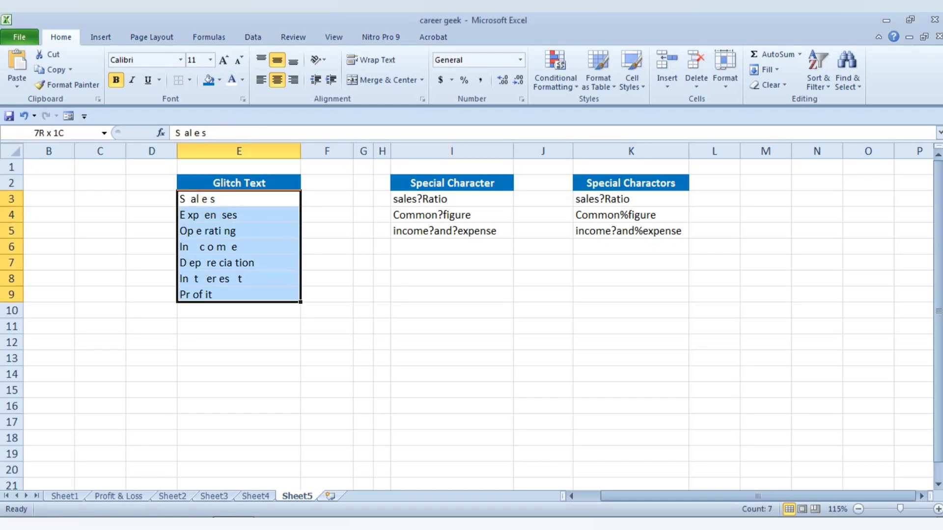
pyautogui.click(221, 278)
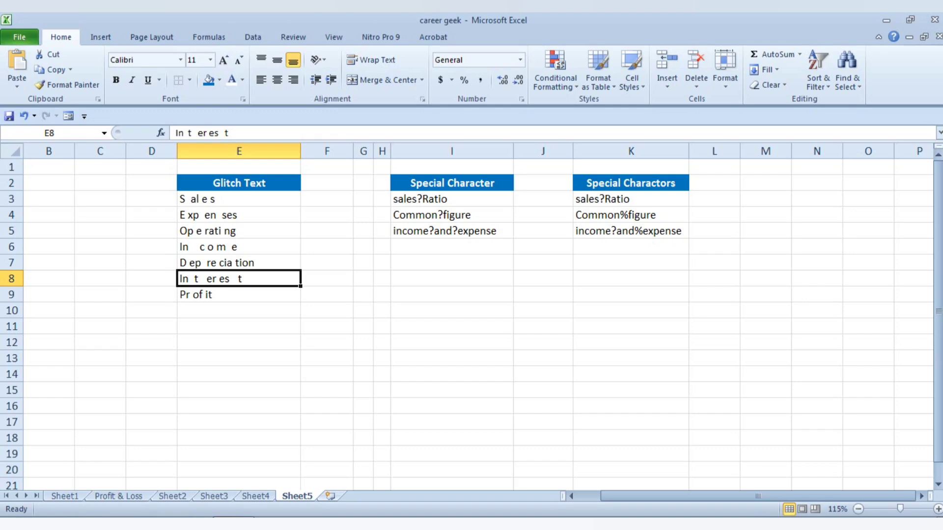
pyautogui.click(452, 200)
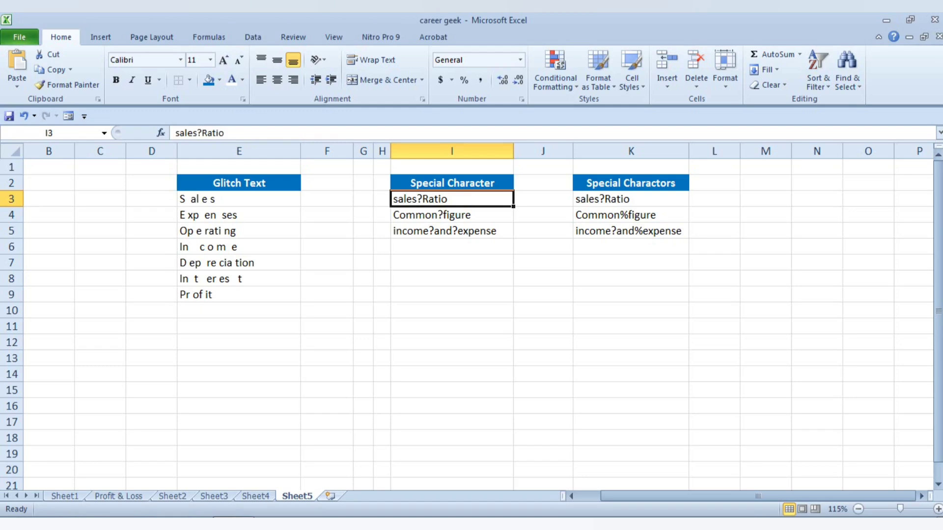
pyautogui.click(430, 230)
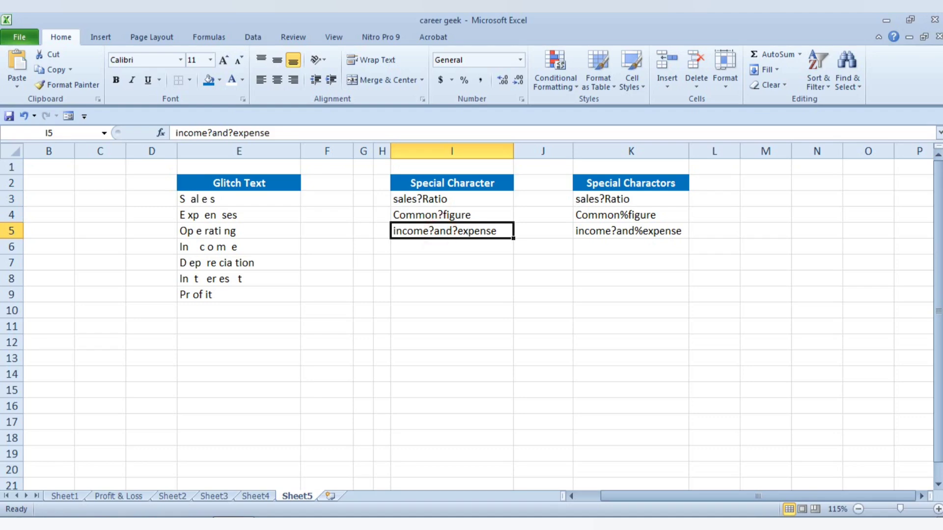
pyautogui.moveTo(430, 199); pyautogui.dragTo(430, 230)
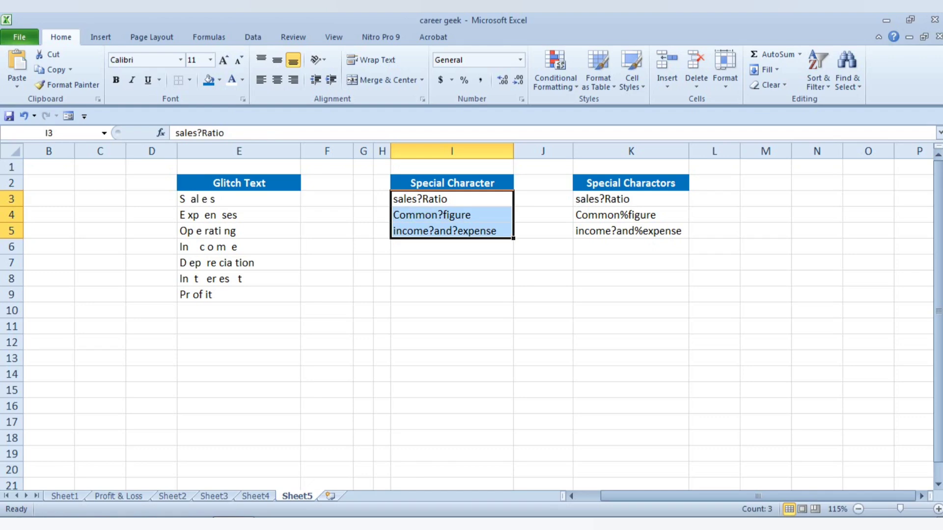
pyautogui.moveTo(631, 199); pyautogui.dragTo(630, 231)
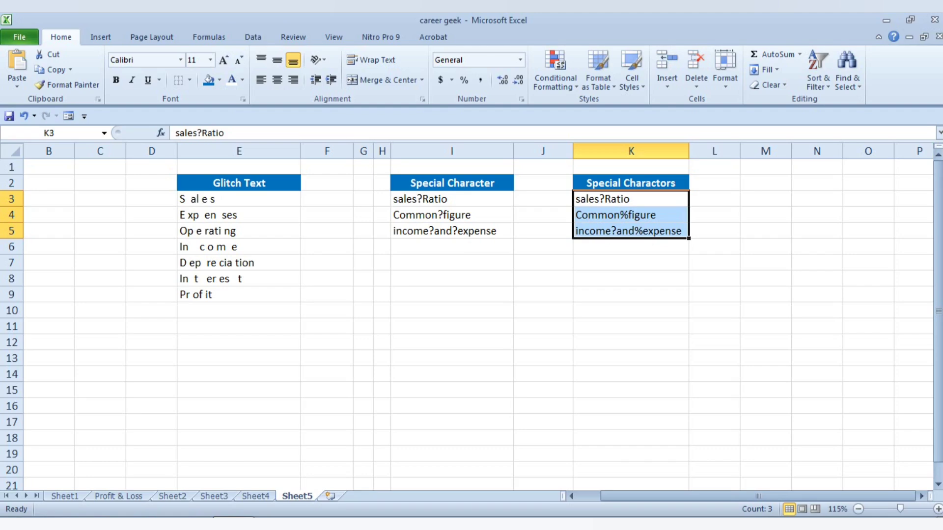
pyautogui.click(435, 322)
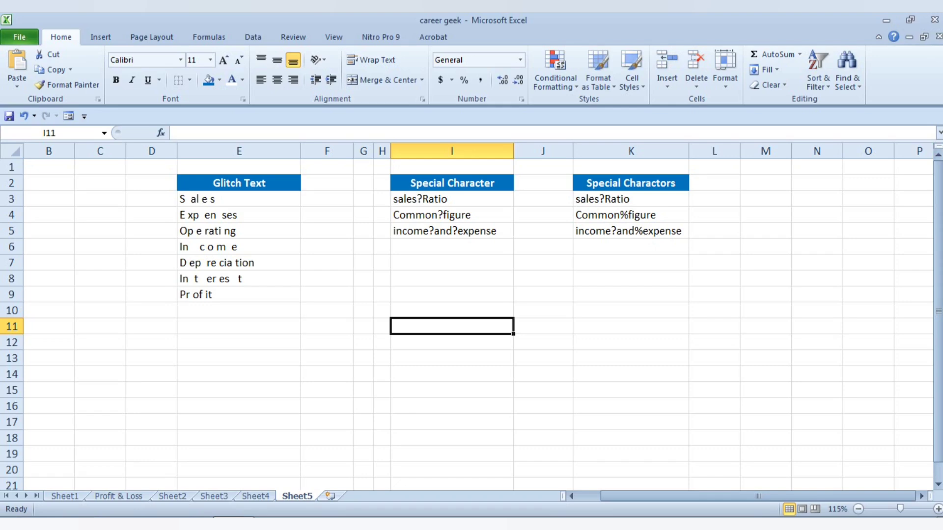
pyautogui.moveTo(231, 200); pyautogui.dragTo(231, 295)
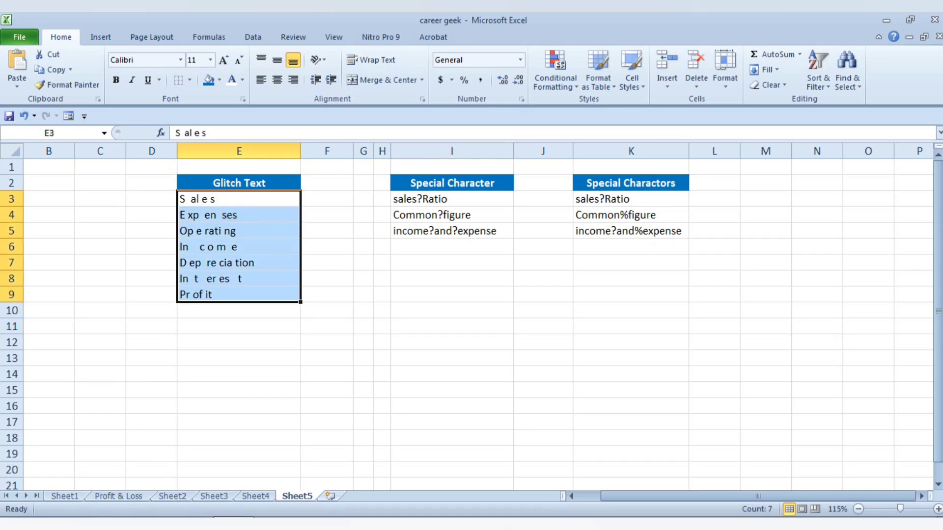
pyautogui.click(280, 246)
pyautogui.moveTo(239, 438); pyautogui.dragTo(238, 422)
# - Replace all spaces in Glitch Text cells E3:E9 with nothing, using a tilde followed by a space as the search text
pyautogui.moveTo(242, 198); pyautogui.dragTo(242, 294)
pyautogui.hotkey('ctrl', 'h')
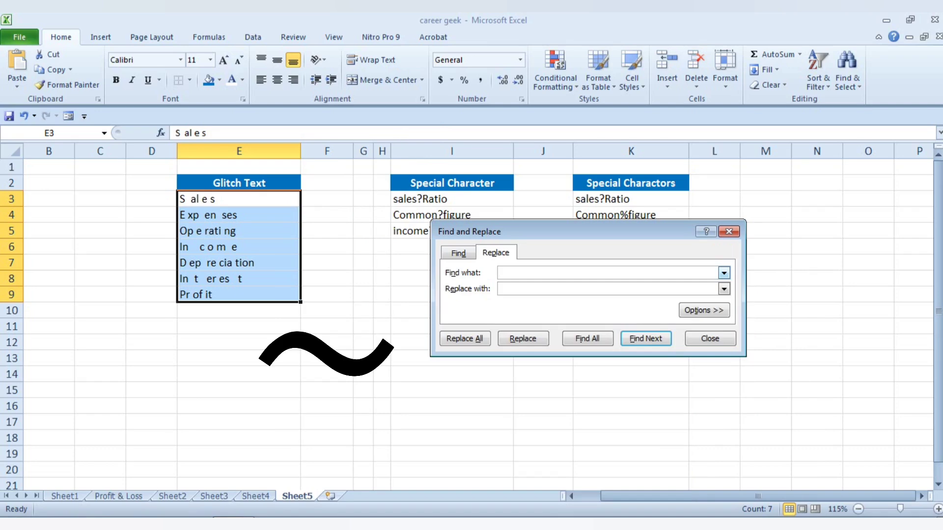
pyautogui.write('~')
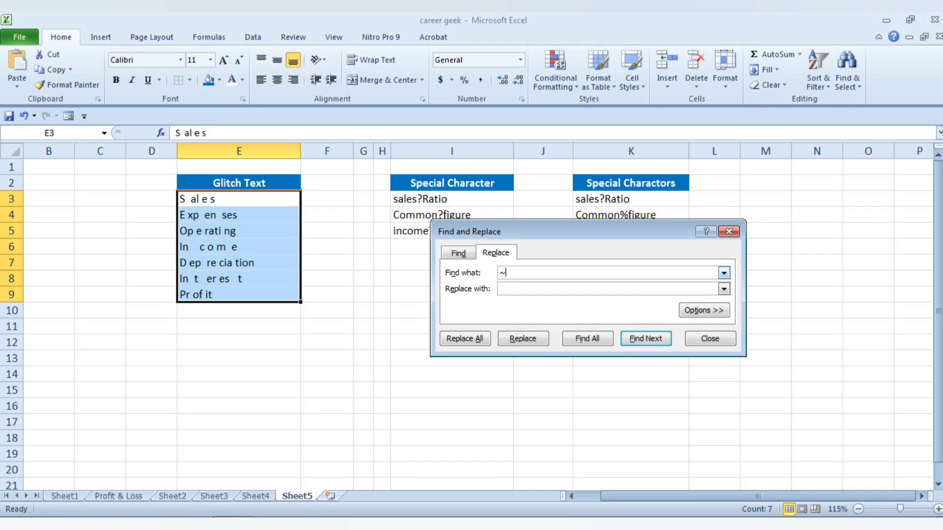
pyautogui.click(516, 288)
pyautogui.click(464, 338)
pyautogui.click(475, 305)
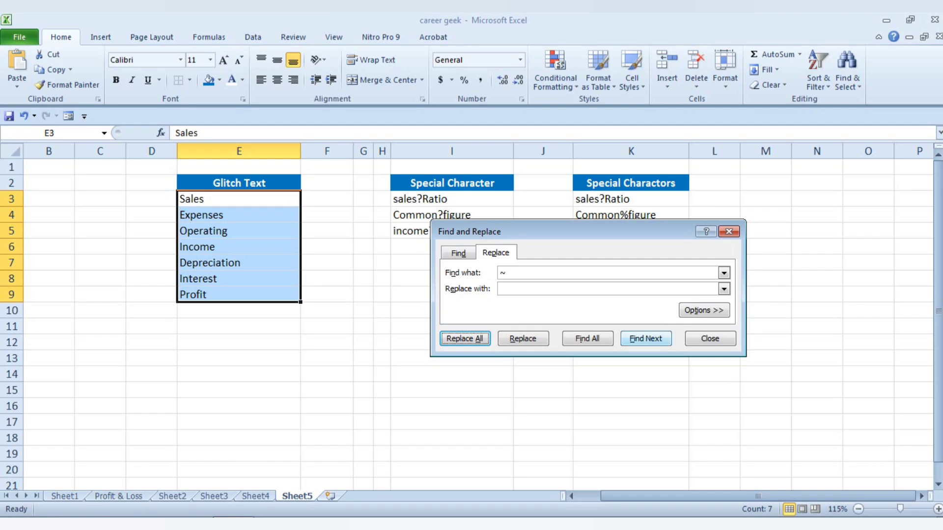
pyautogui.click(684, 338)
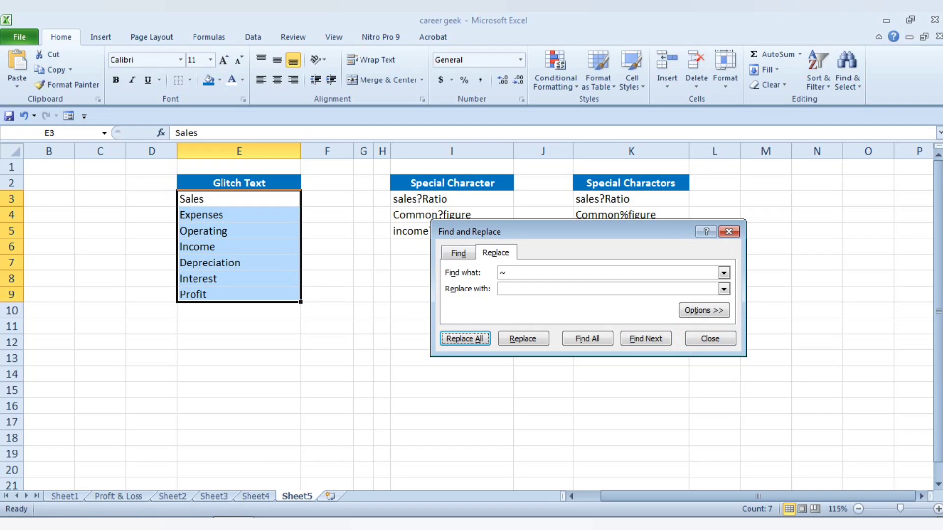
pyautogui.click(719, 338)
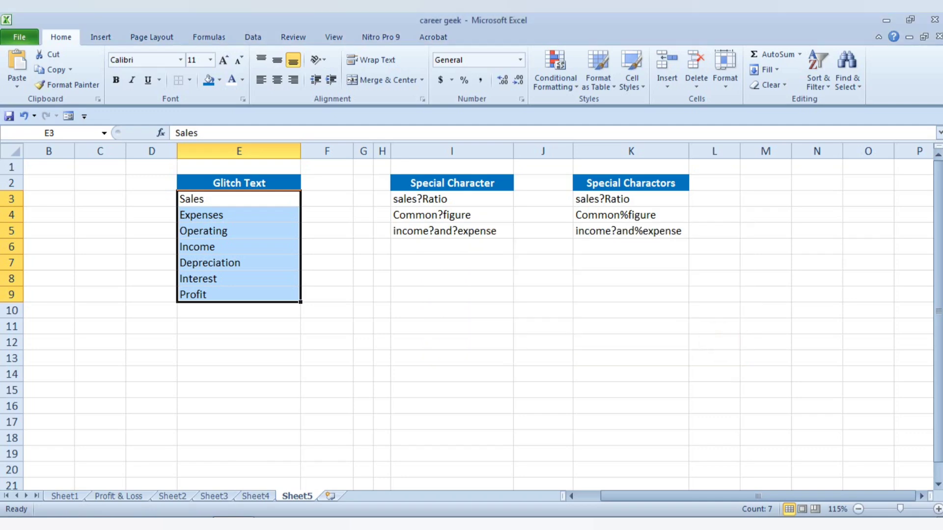
# - Check the cleaned entry in E3, and undo the space replacement in the Glitch Text list
pyautogui.click(239, 200)
pyautogui.doubleClick(239, 199)
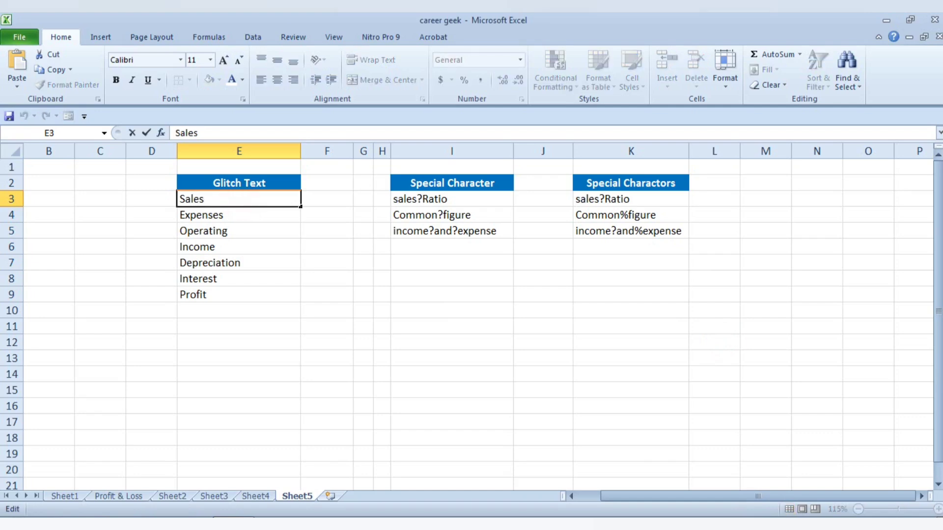
pyautogui.click(244, 217)
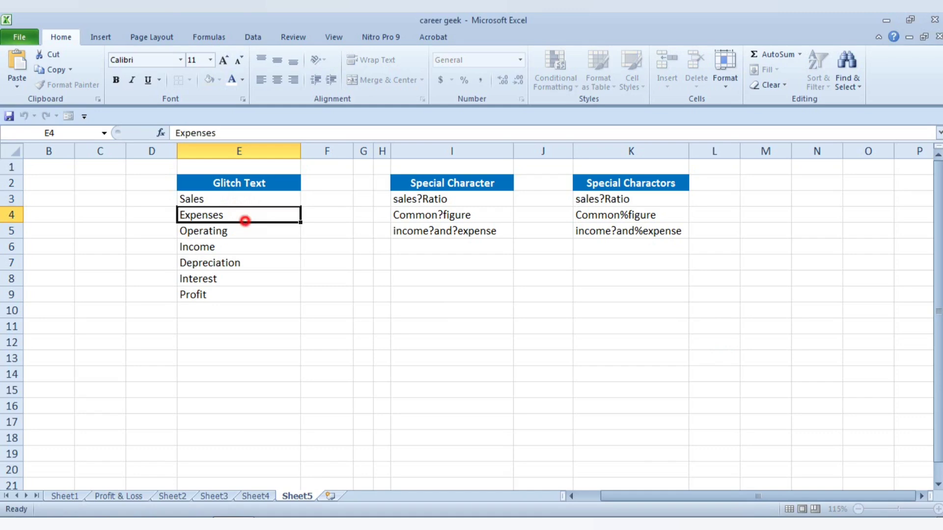
pyautogui.hotkey('ctrl', 'z')
pyautogui.hotkey('ctrl', 'z')
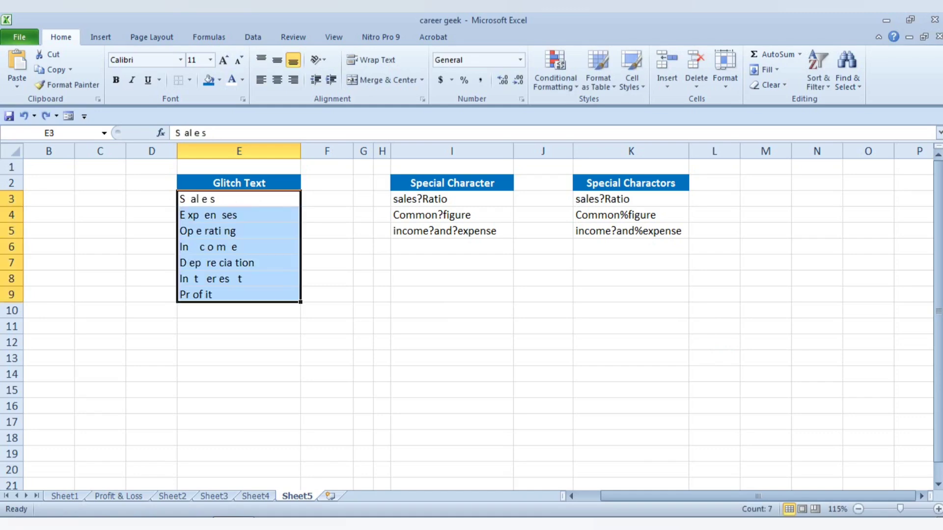
# - Append "pro fit" as a second word to the Operating entry in cell E5
pyautogui.click(236, 202)
pyautogui.hotkey('ctrl', 'Down')
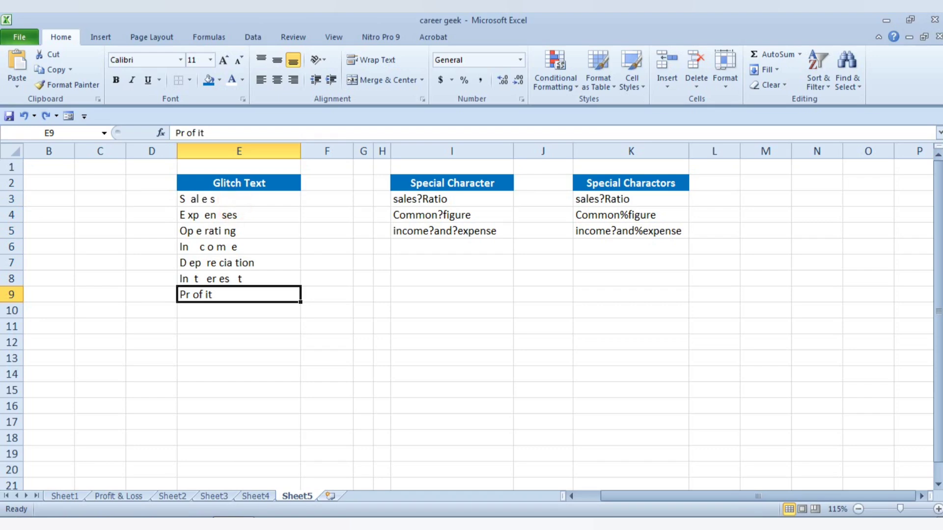
pyautogui.click(244, 213)
pyautogui.doubleClick(250, 231)
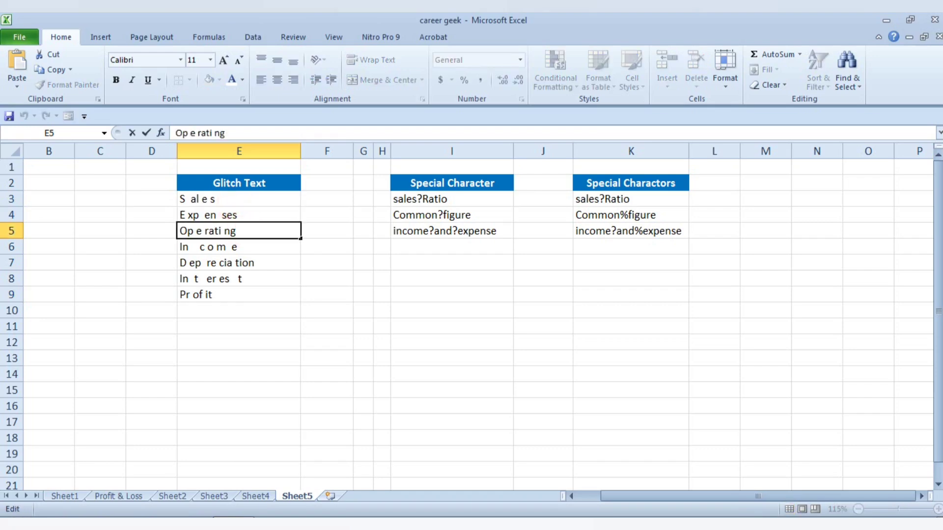
pyautogui.write('pro fit')
pyautogui.click(279, 275)
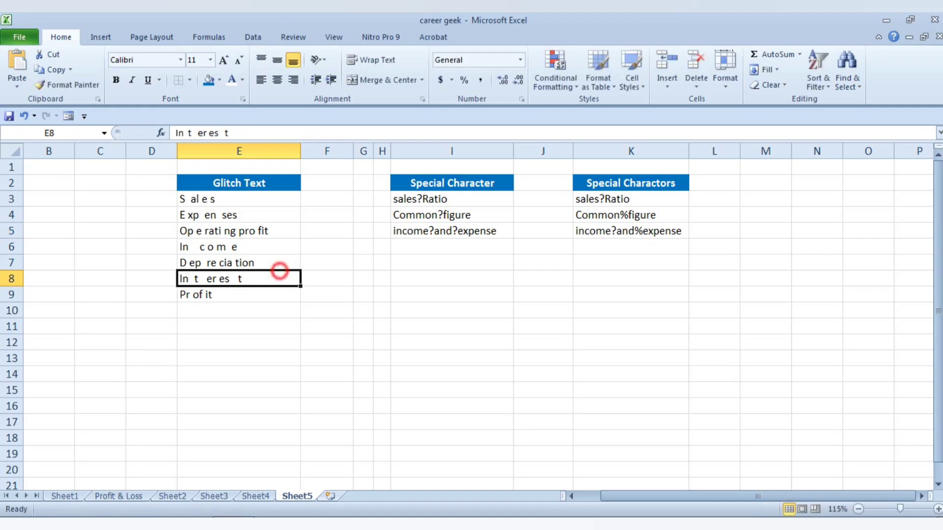
# - Strip all spaces from E3:E9 by replacing a tilde followed by a space with an empty value
pyautogui.moveTo(244, 197); pyautogui.dragTo(240, 295)
pyautogui.hotkey('ctrl', 'h')
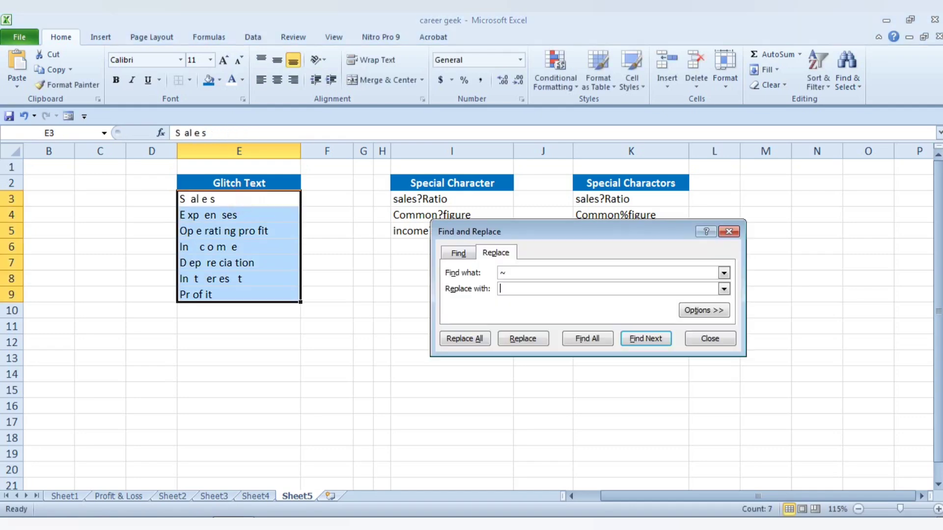
pyautogui.click(531, 271)
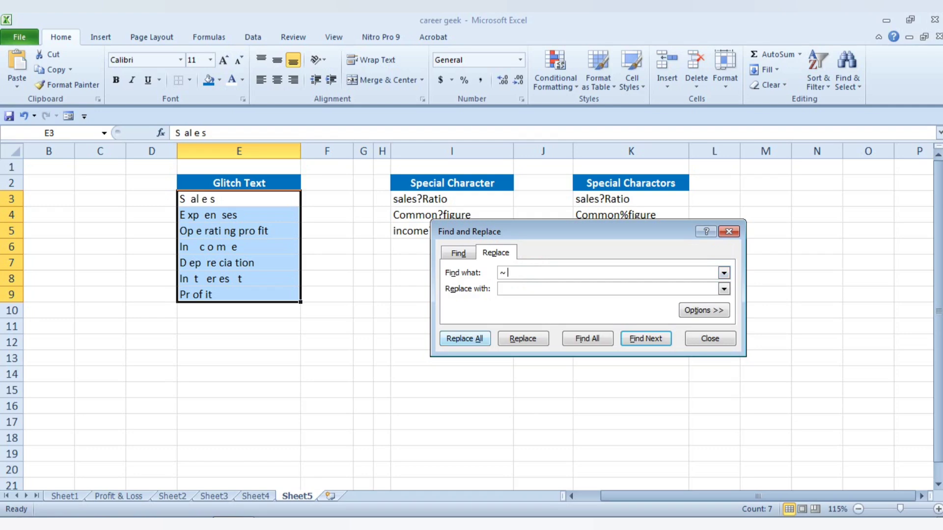
pyautogui.click(465, 338)
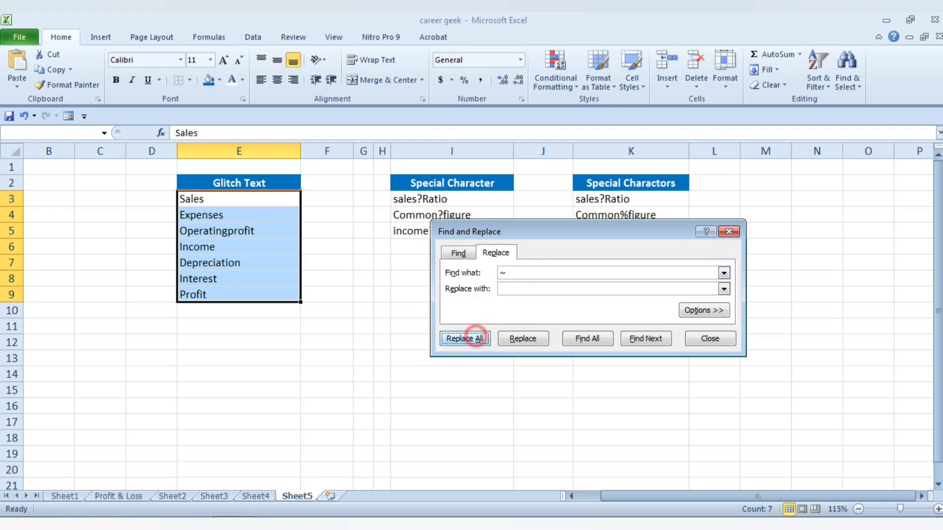
pyautogui.click(469, 305)
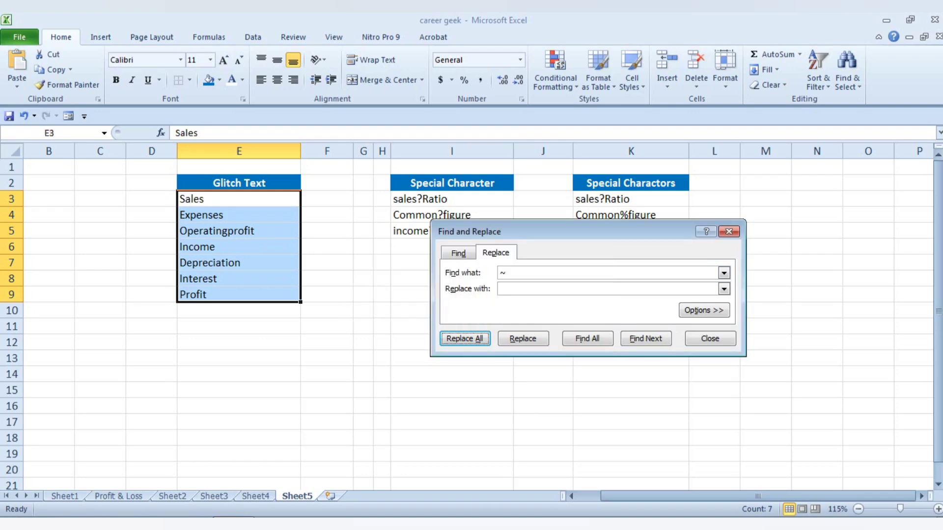
pyautogui.click(704, 341)
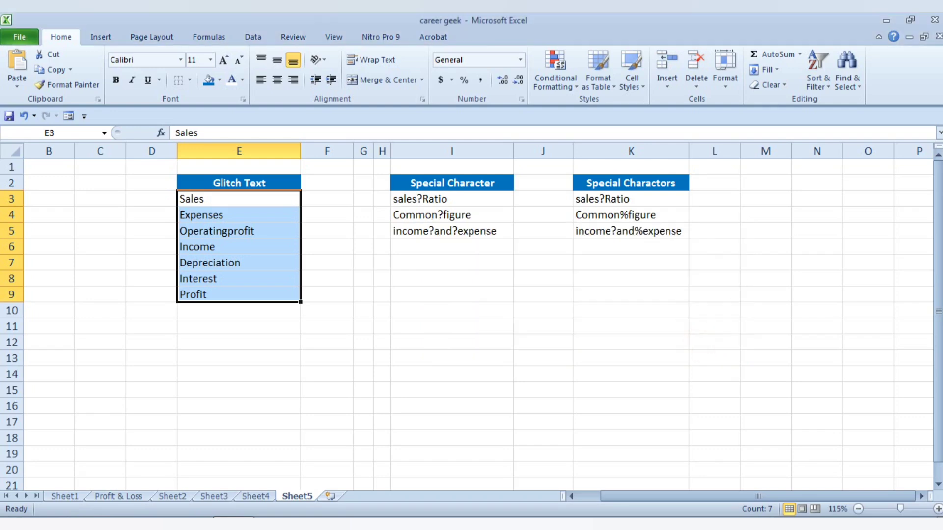
# - Remove "profit" from cell E5 so the entry reads "Operating"
pyautogui.click(244, 231)
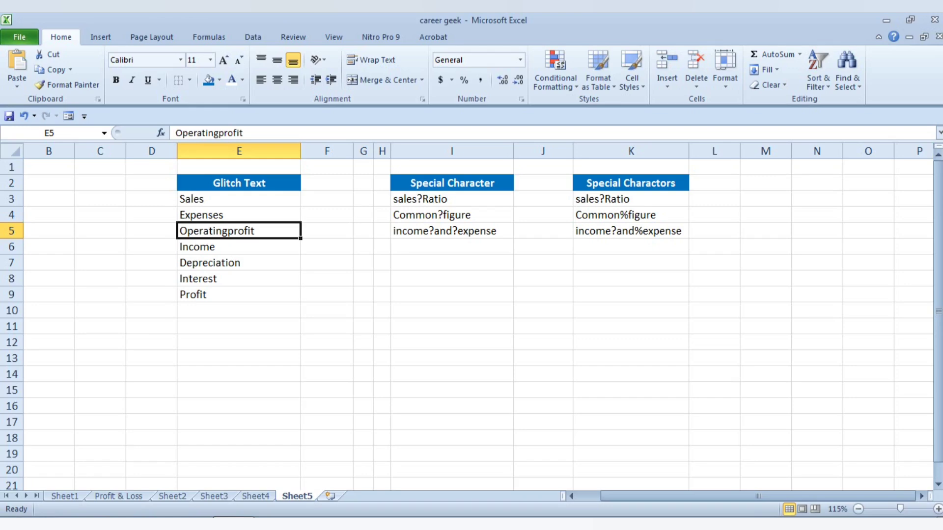
pyautogui.moveTo(252, 200); pyautogui.dragTo(252, 295)
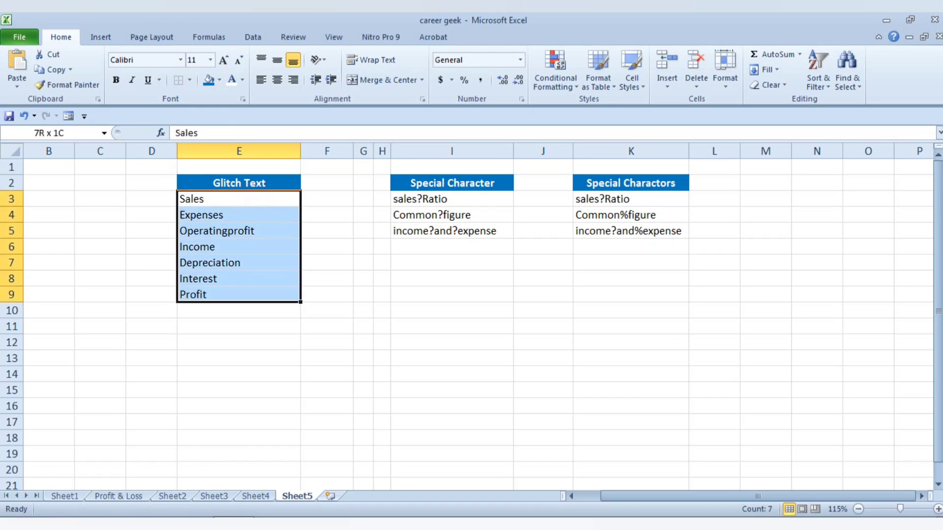
pyautogui.doubleClick(242, 232)
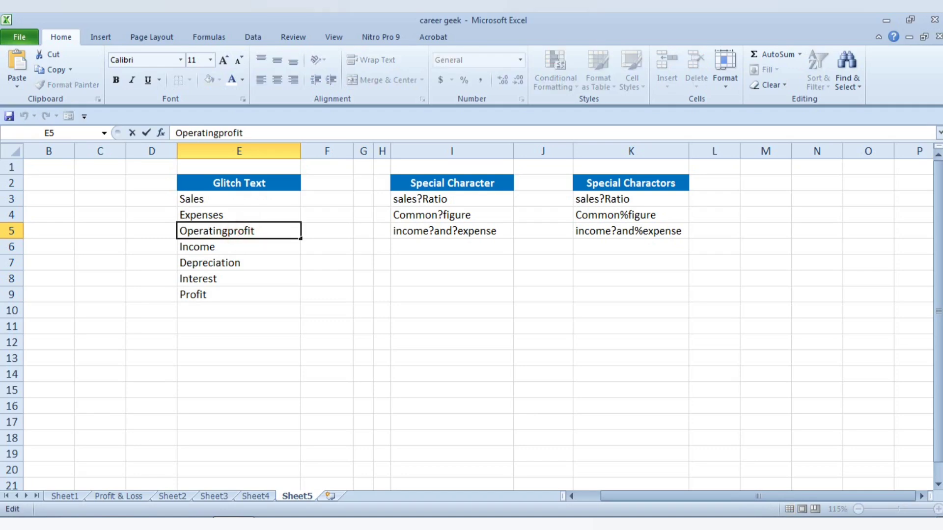
pyautogui.click(258, 266)
pyautogui.click(493, 278)
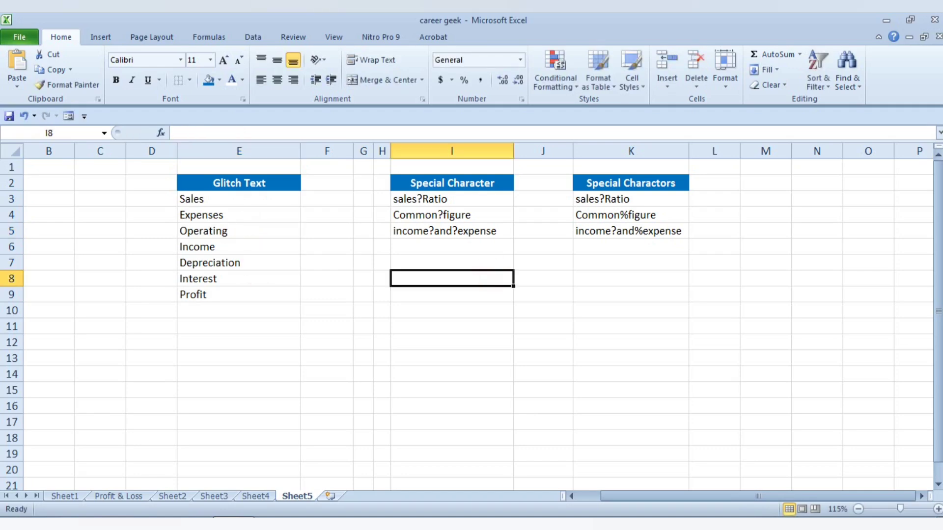
# - Replace all question marks in Special Character cells I3:I5 with nothing, using "~?" as the search text
pyautogui.scroll(1, 467, 317)
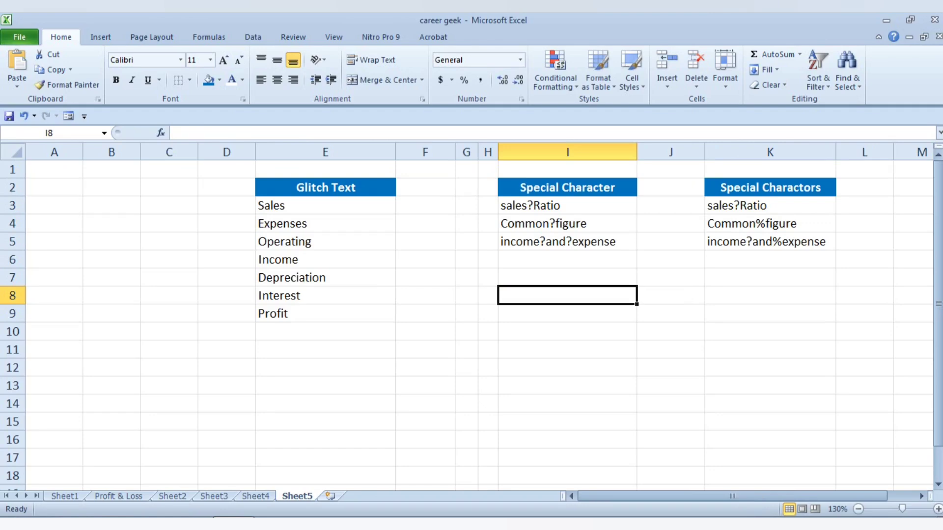
pyautogui.moveTo(731, 496); pyautogui.dragTo(759, 496)
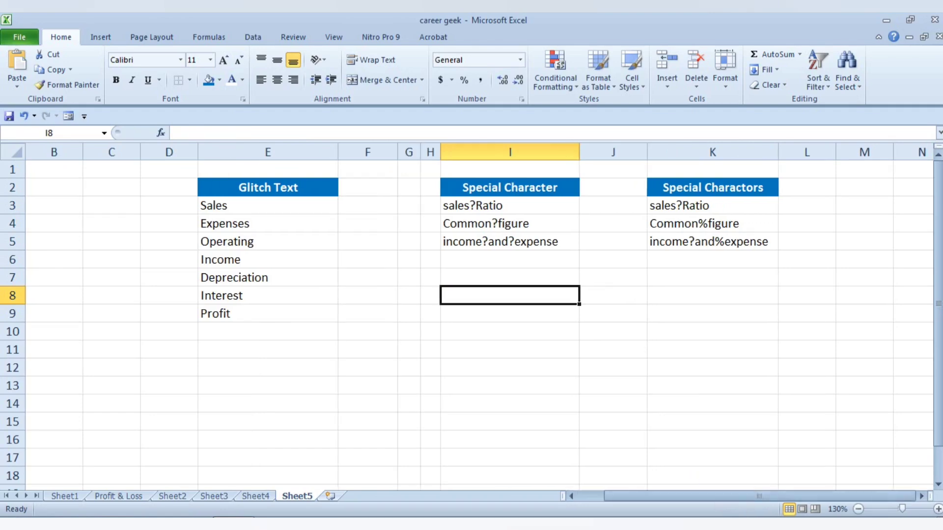
pyautogui.moveTo(499, 205); pyautogui.dragTo(499, 241)
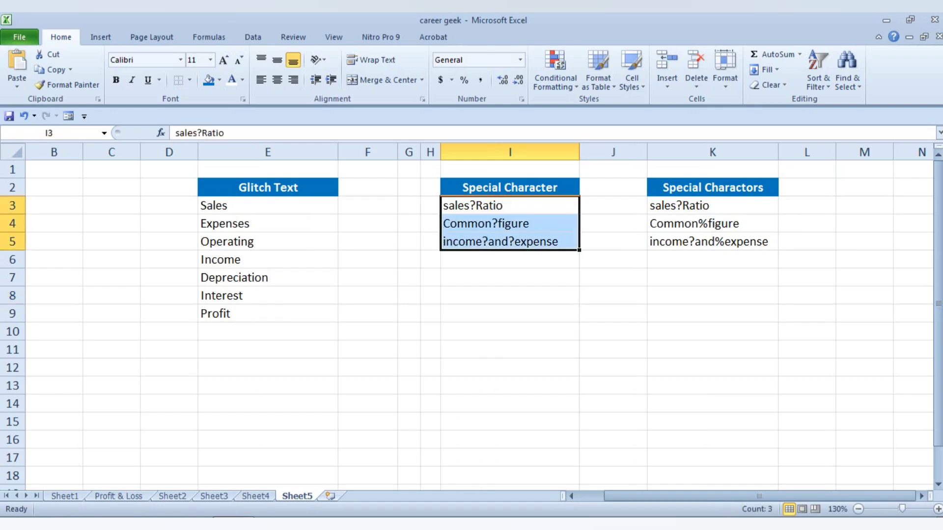
pyautogui.hotkey('ctrl', 'h')
pyautogui.press('Tab')
pyautogui.click(517, 273)
pyautogui.press('BackSpace')
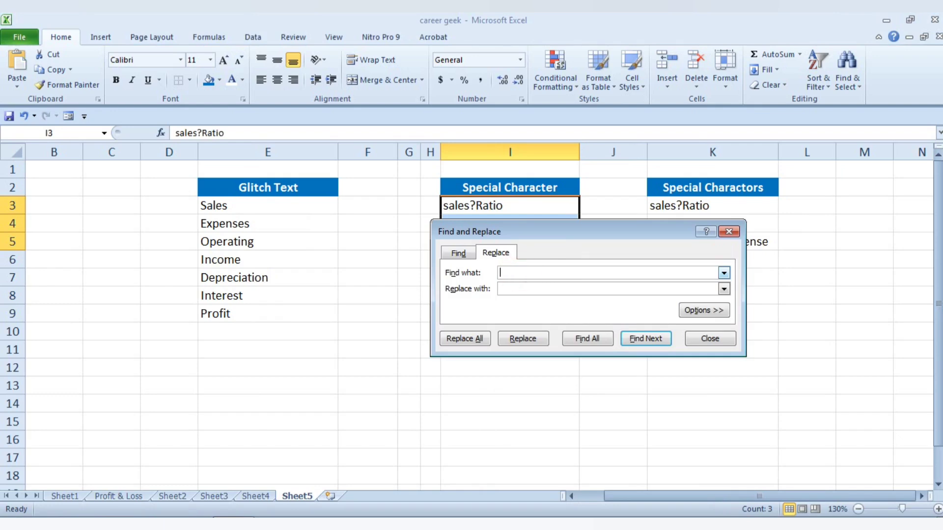
pyautogui.write('~')
pyautogui.moveTo(491, 231); pyautogui.dragTo(483, 295)
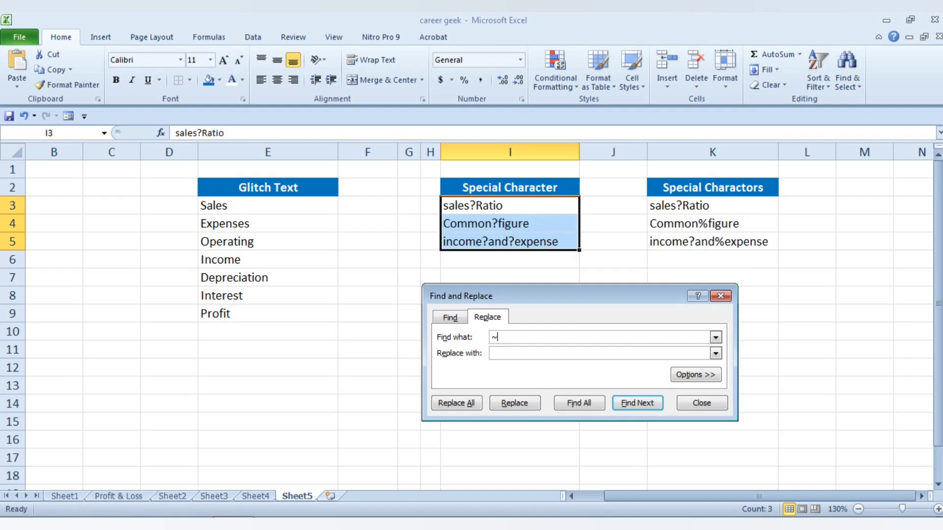
pyautogui.write('?')
pyautogui.click(511, 353)
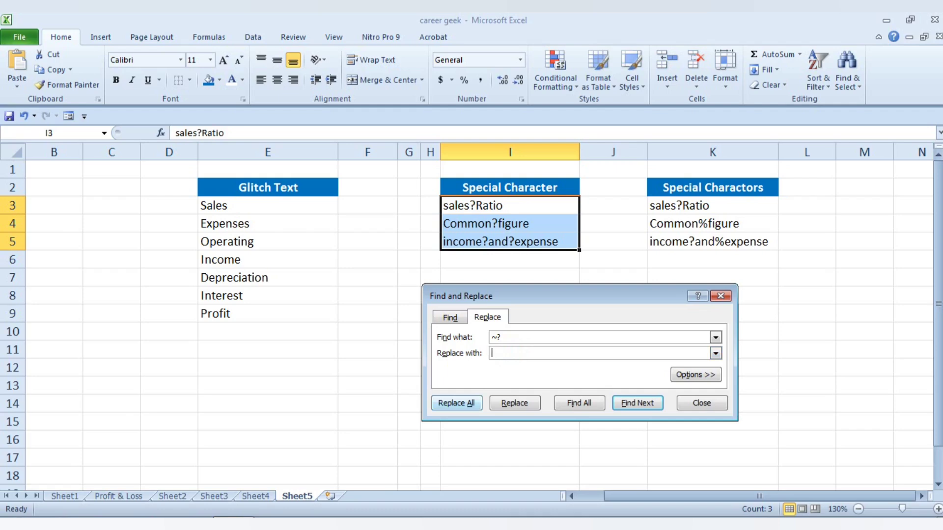
pyautogui.click(464, 402)
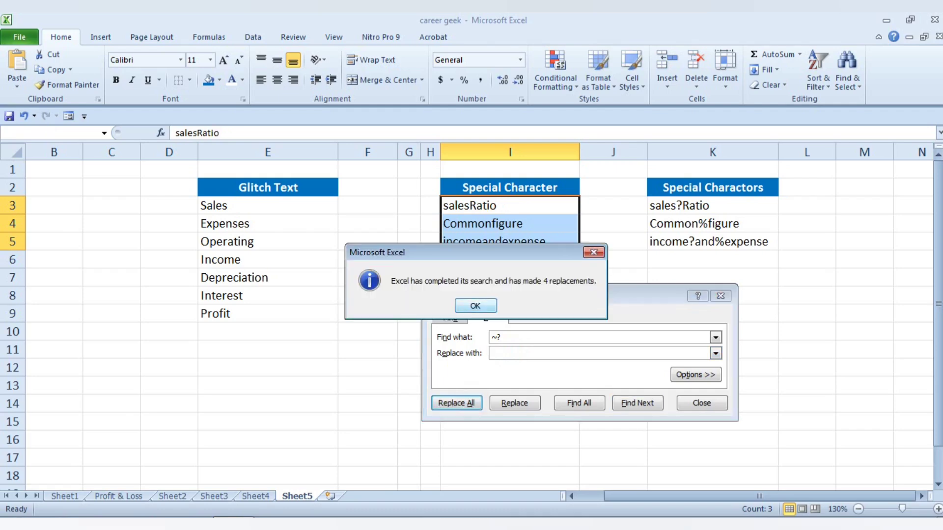
# - Undo the removal of the question marks in cells I3:I5
pyautogui.click(475, 305)
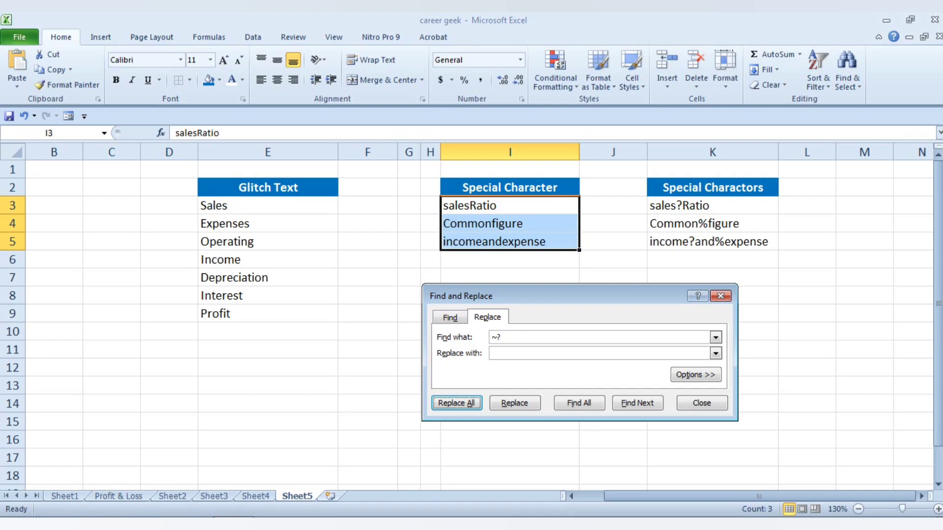
pyautogui.press('Escape')
pyautogui.hotkey('ctrl', 'z')
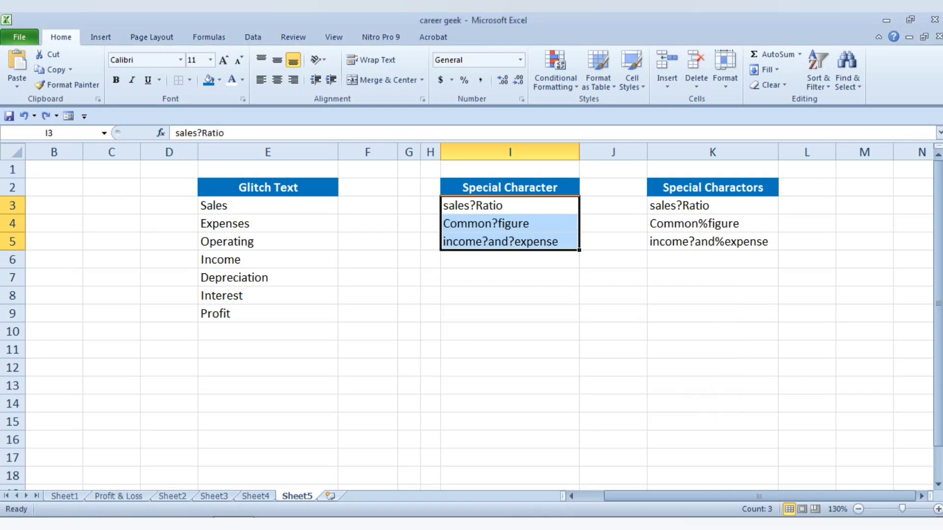
# - Replace all question marks in cells I3:I5 with a single space, using "~?" as the search text
pyautogui.hotkey('ctrl', 'h')
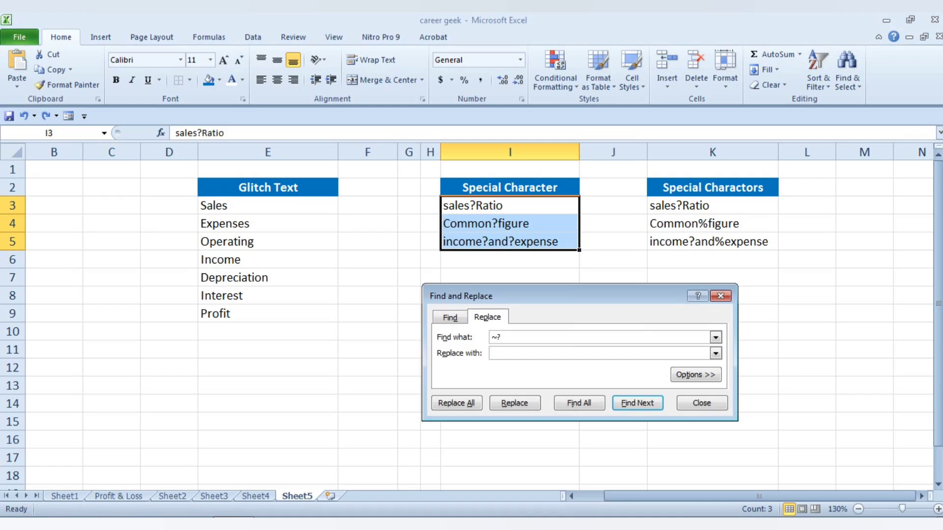
pyautogui.click(517, 338)
pyautogui.click(502, 352)
pyautogui.click(469, 402)
pyautogui.click(480, 303)
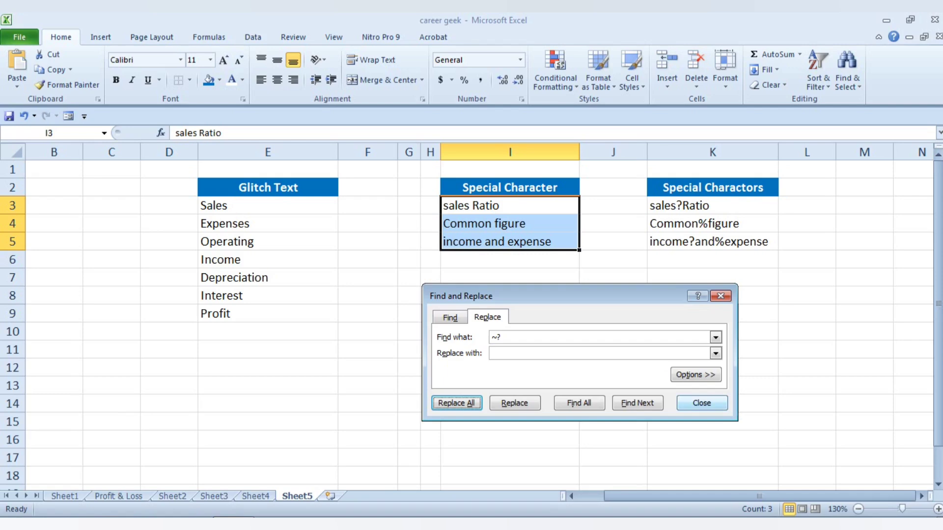
pyautogui.click(705, 404)
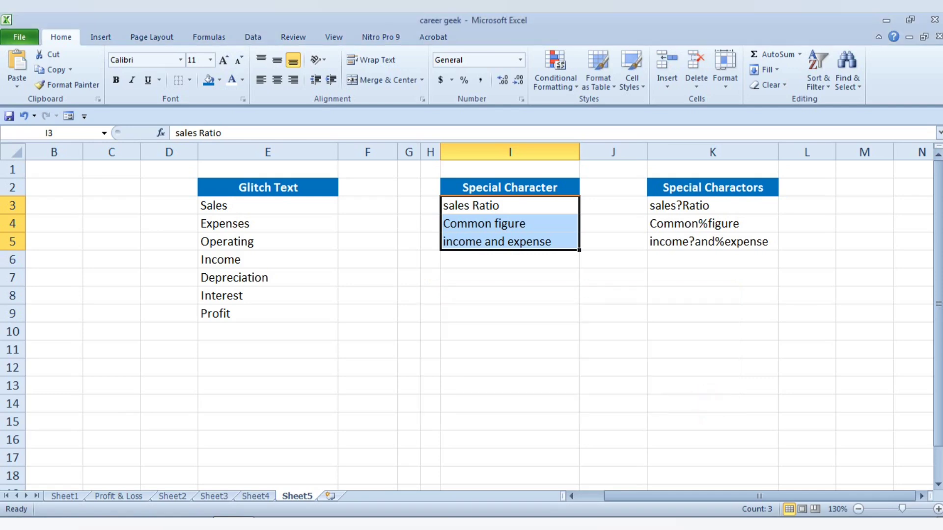
# - Examine the word spacing in the Special Character entries I3:I5 and the symbols used in the Special Charactors entries K3:K5
pyautogui.click(505, 260)
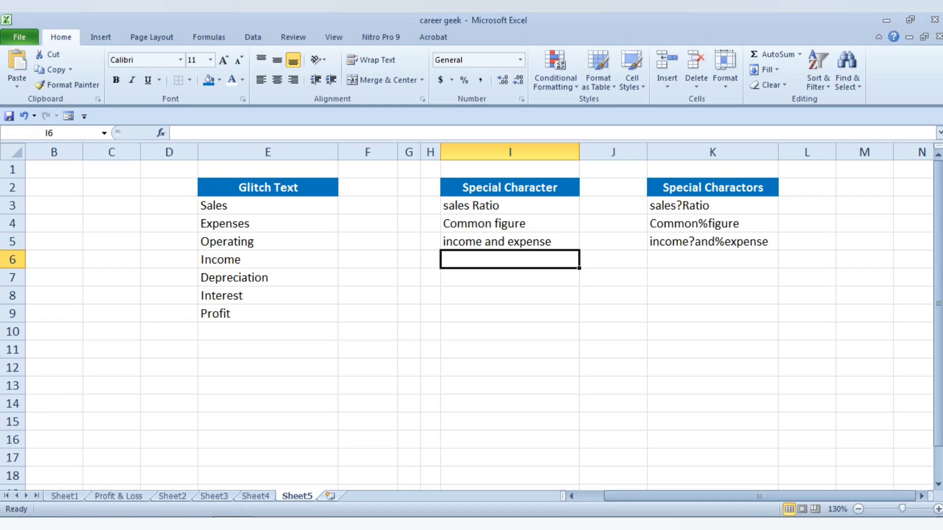
pyautogui.click(526, 245)
pyautogui.doubleClick(486, 243)
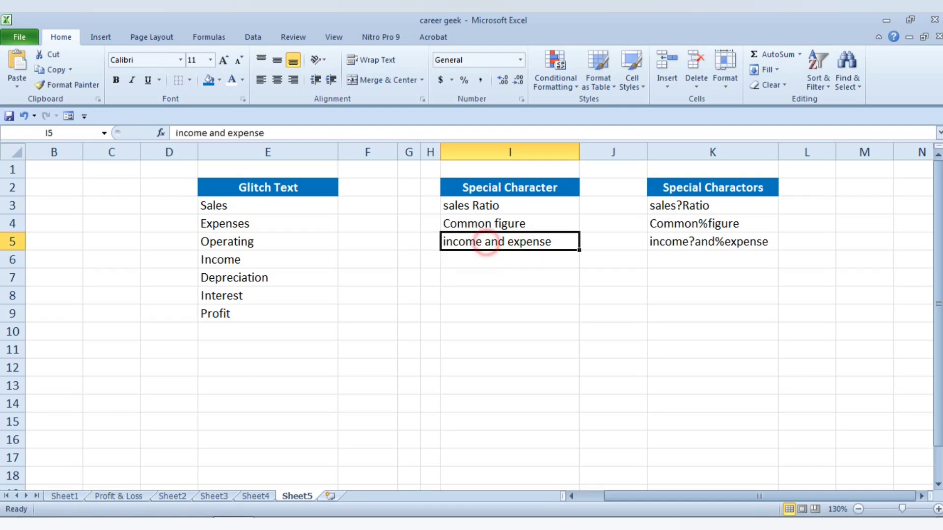
pyautogui.click(508, 242)
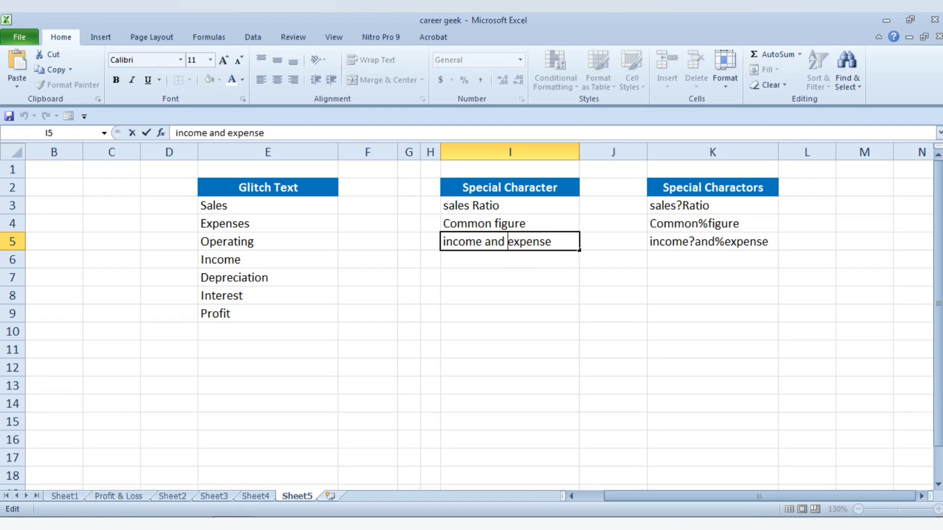
pyautogui.moveTo(491, 205); pyautogui.dragTo(491, 241)
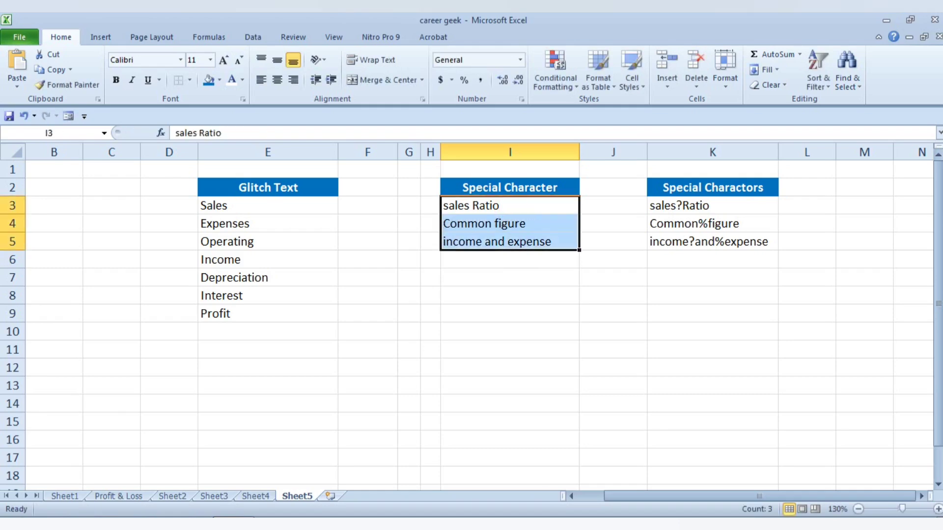
pyautogui.click(702, 262)
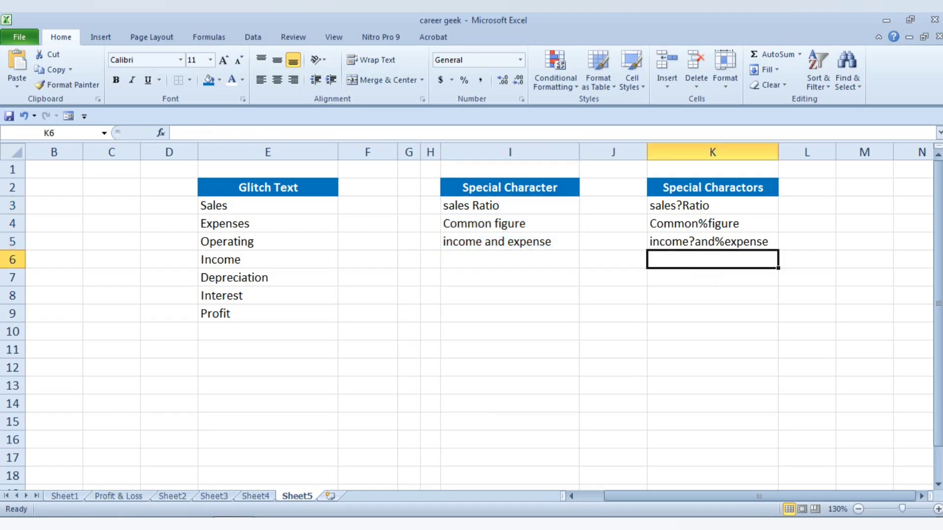
pyautogui.click(695, 205)
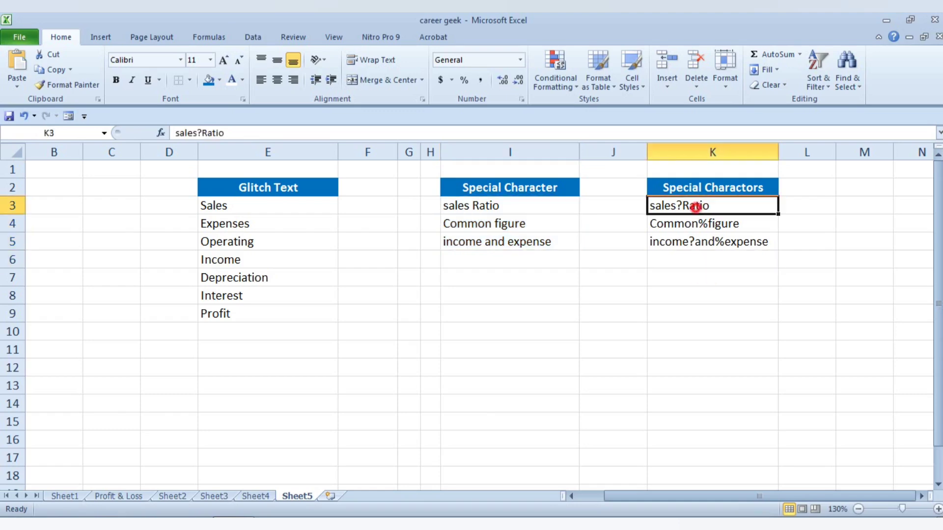
pyautogui.click(707, 241)
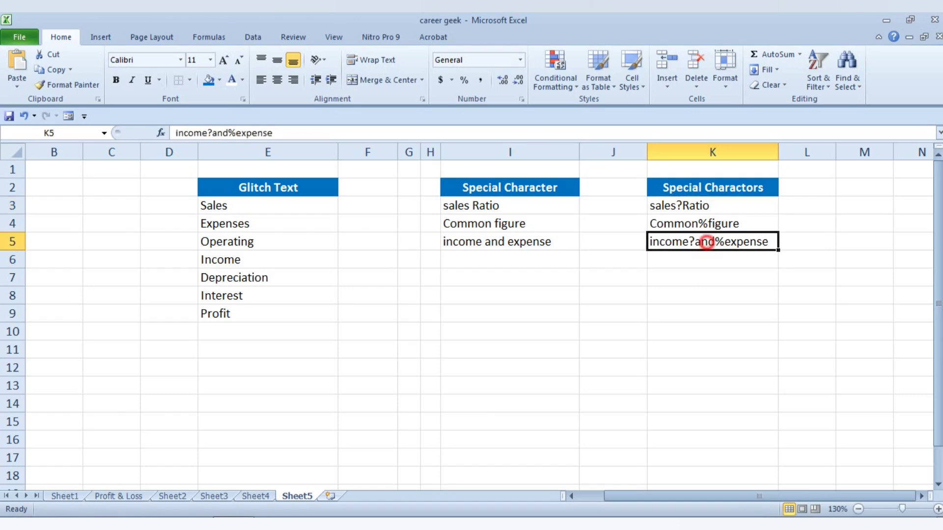
pyautogui.click(709, 224)
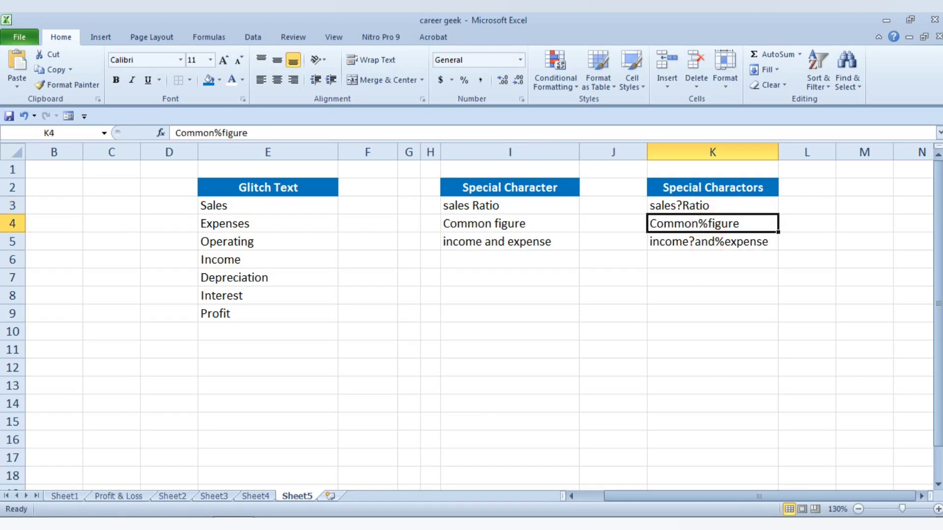
pyautogui.click(693, 240)
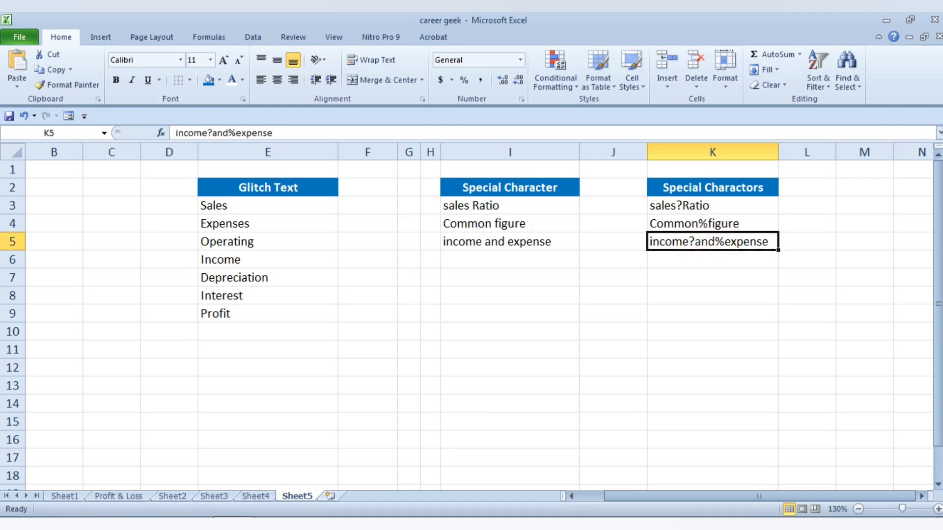
# - Replace all question marks in Special Charactors cells K3:K5 with a space, using "~?" as the search text
pyautogui.moveTo(693, 205); pyautogui.dragTo(700, 242)
pyautogui.hotkey('ctrl', 'h')
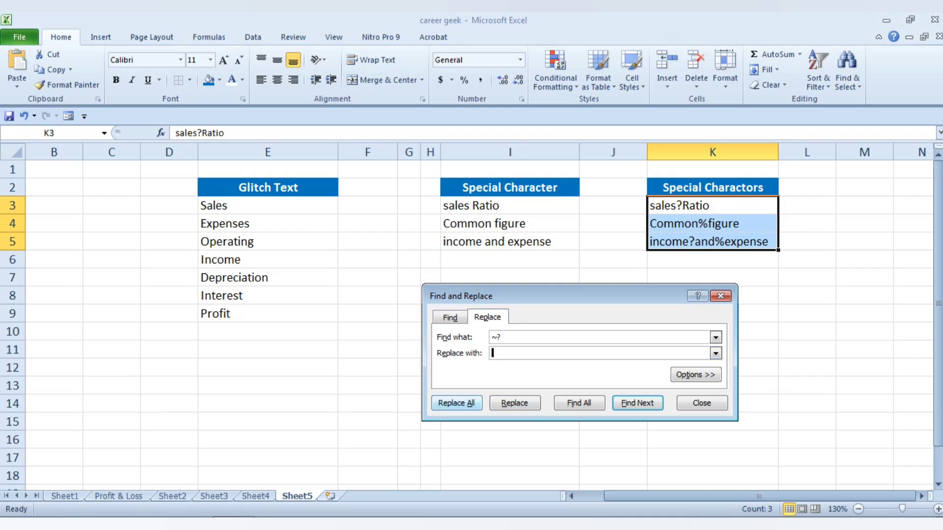
pyautogui.click(469, 403)
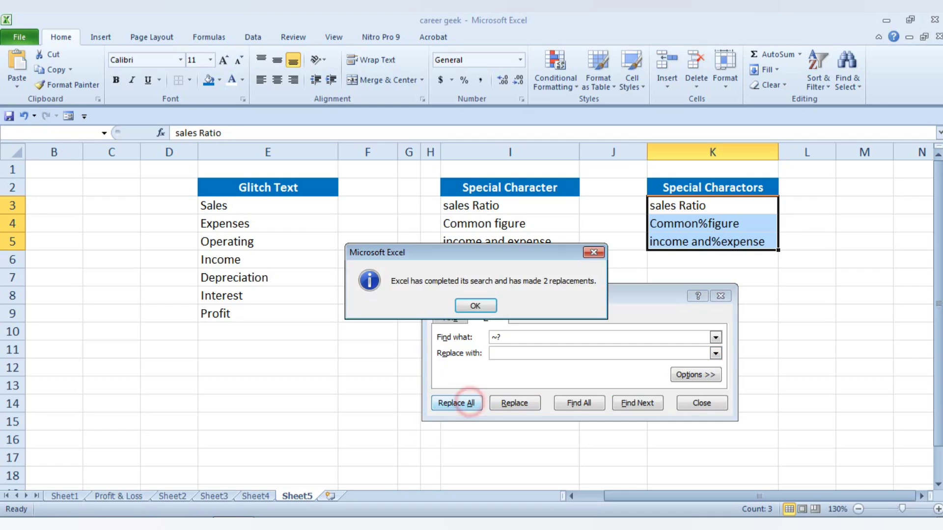
pyautogui.click(479, 304)
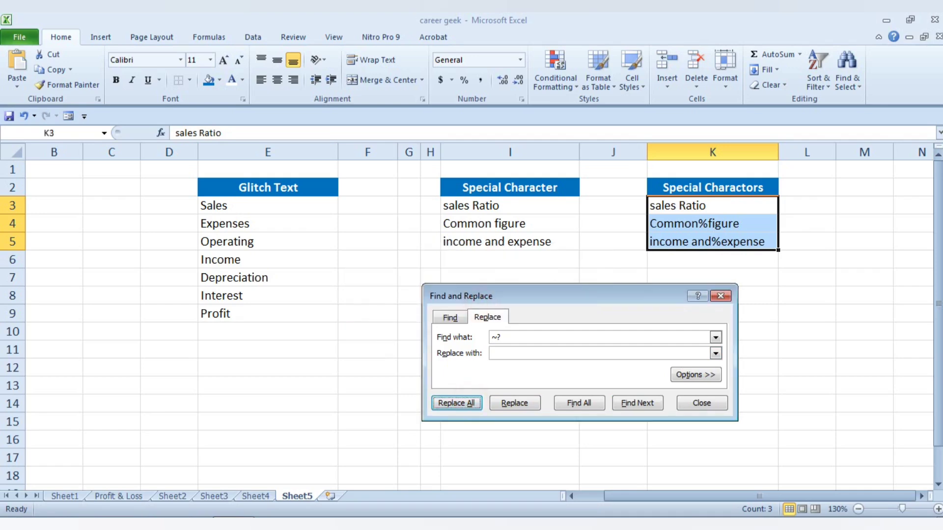
# - Replace all percent signs in cells K3:K5 with a space, using "~%" as the search text
pyautogui.click(523, 334)
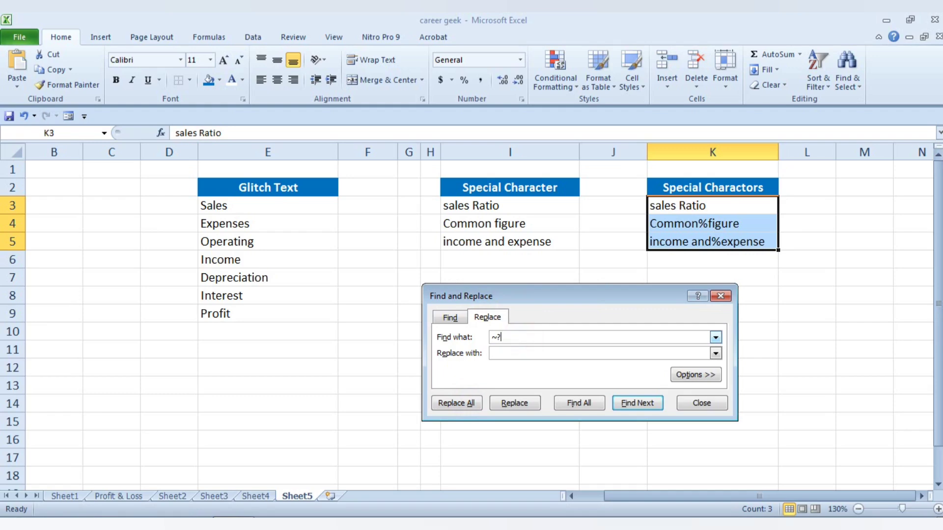
pyautogui.click(501, 353)
pyautogui.click(509, 337)
pyautogui.press('BackSpace')
pyautogui.write('%')
pyautogui.click(512, 352)
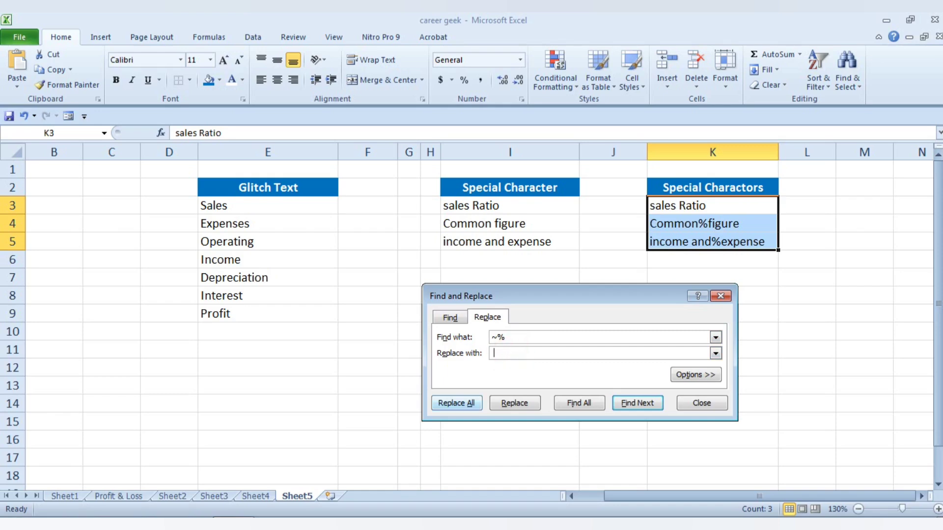
pyautogui.click(461, 402)
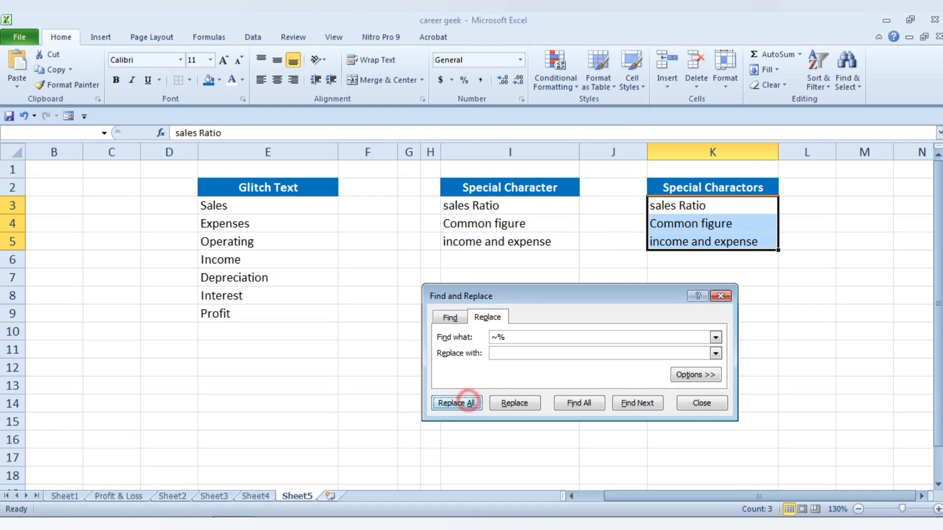
pyautogui.click(475, 306)
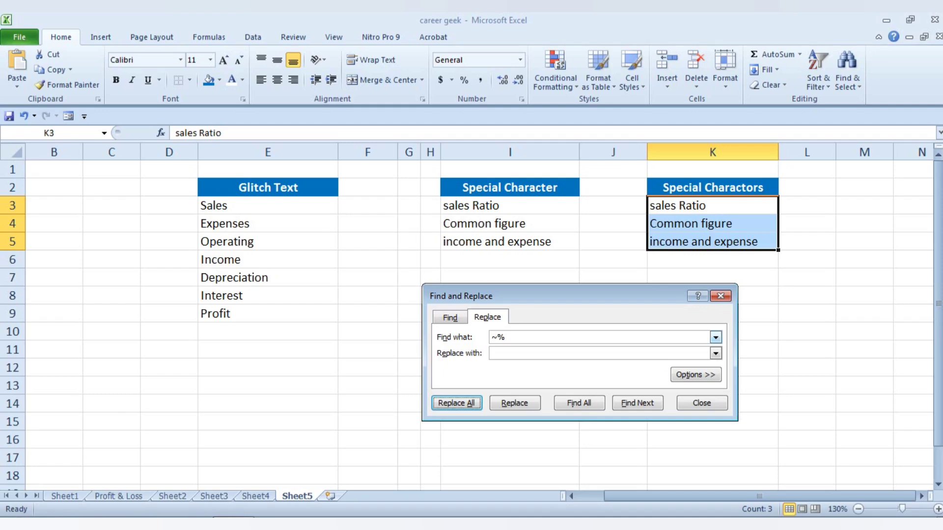
pyautogui.click(518, 336)
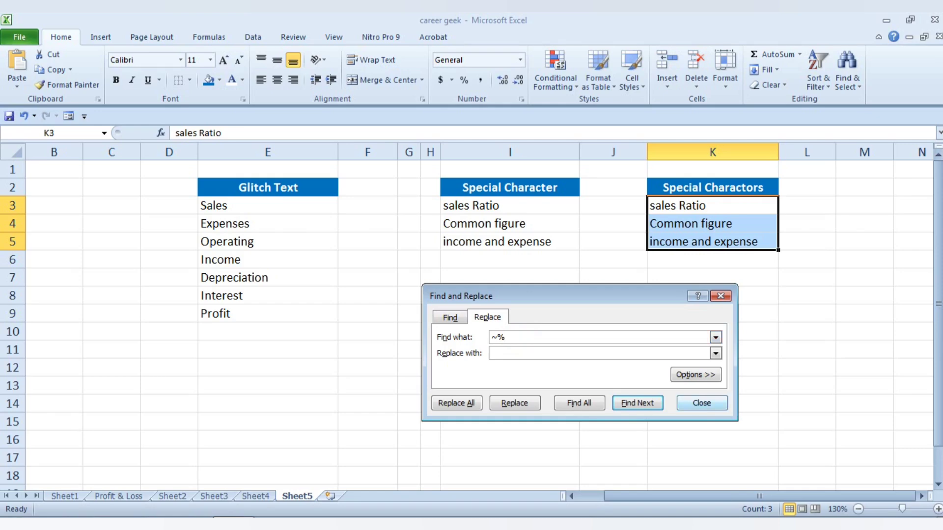
pyautogui.click(697, 401)
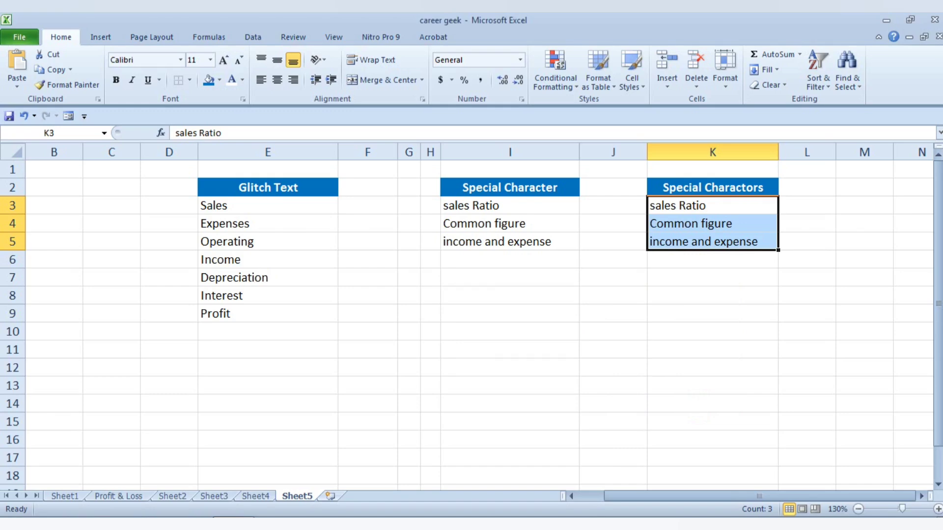